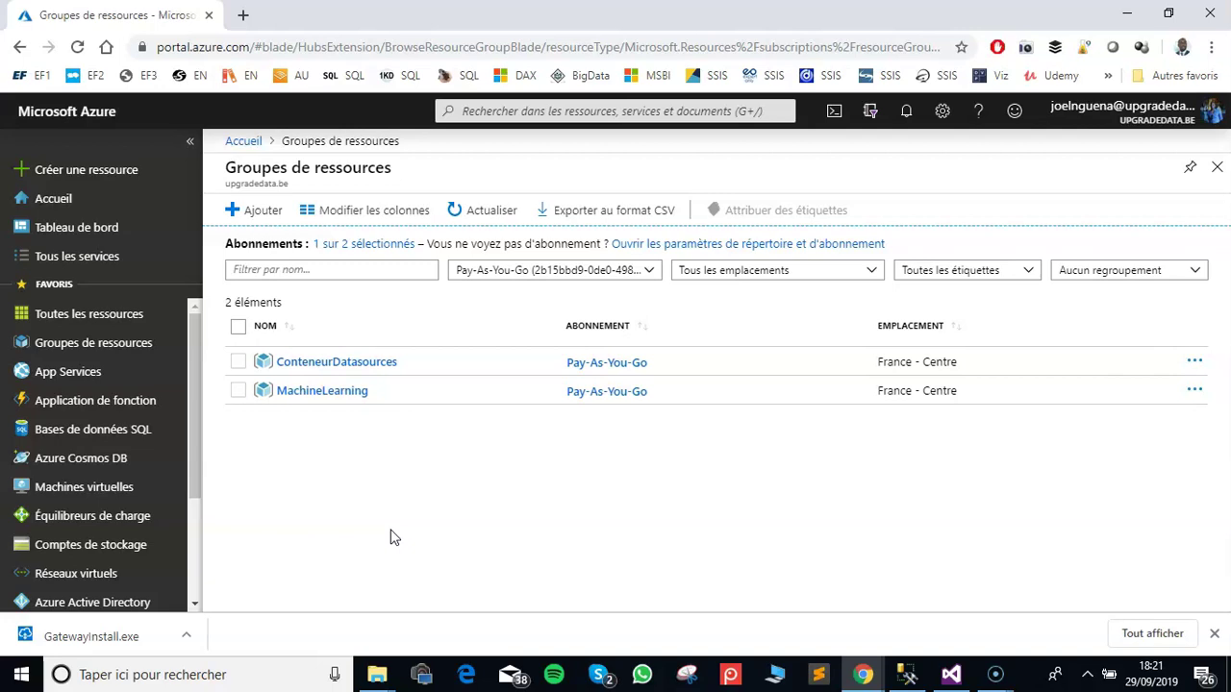
Step: Start a new resource group and name it ConteneurServingLayer
left_click(256, 226)
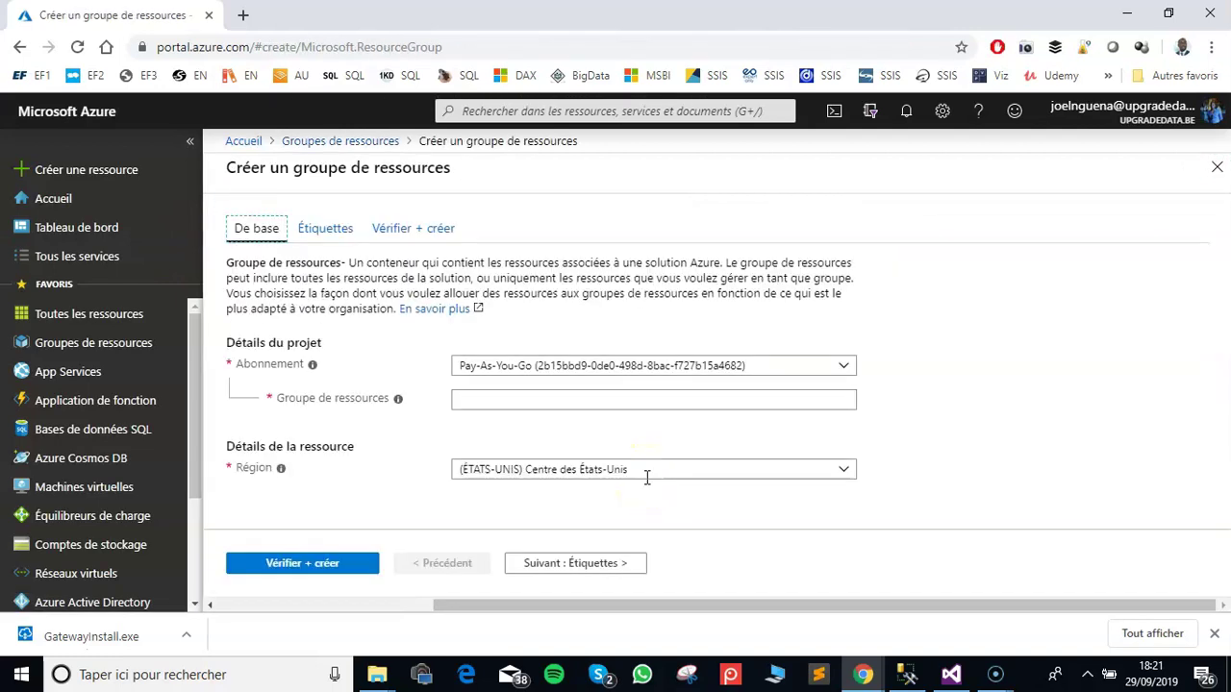
left_click(492, 396)
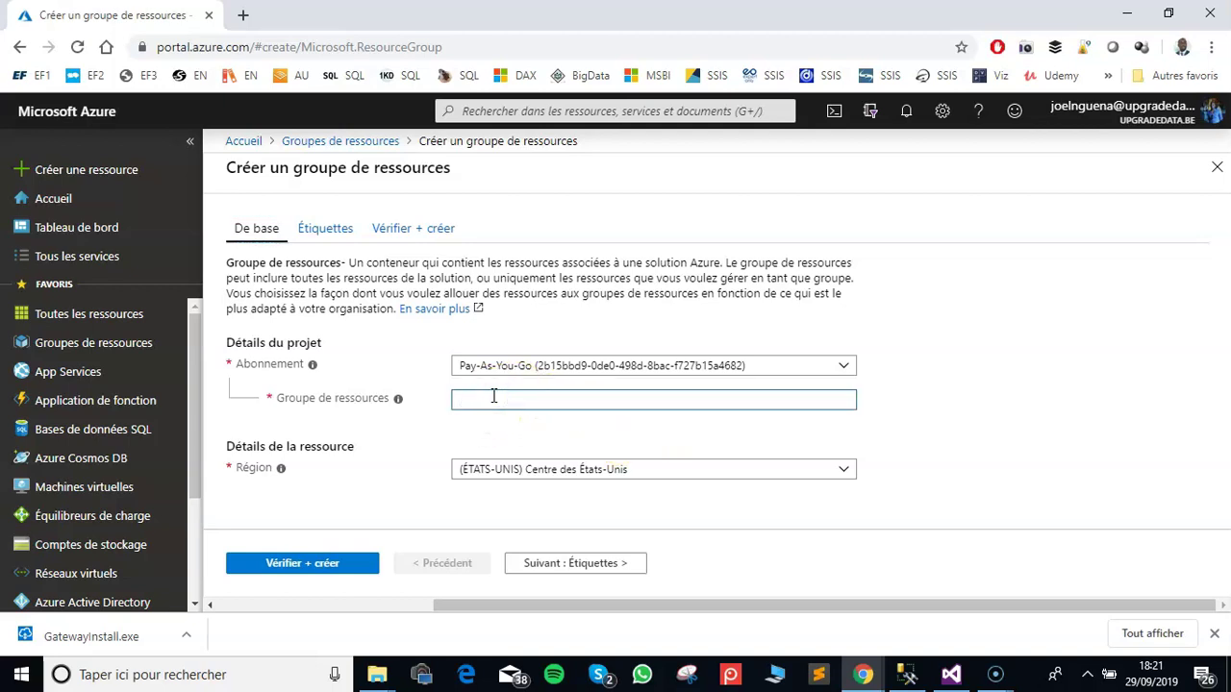
type("G")
key("BackSpace")
type("c")
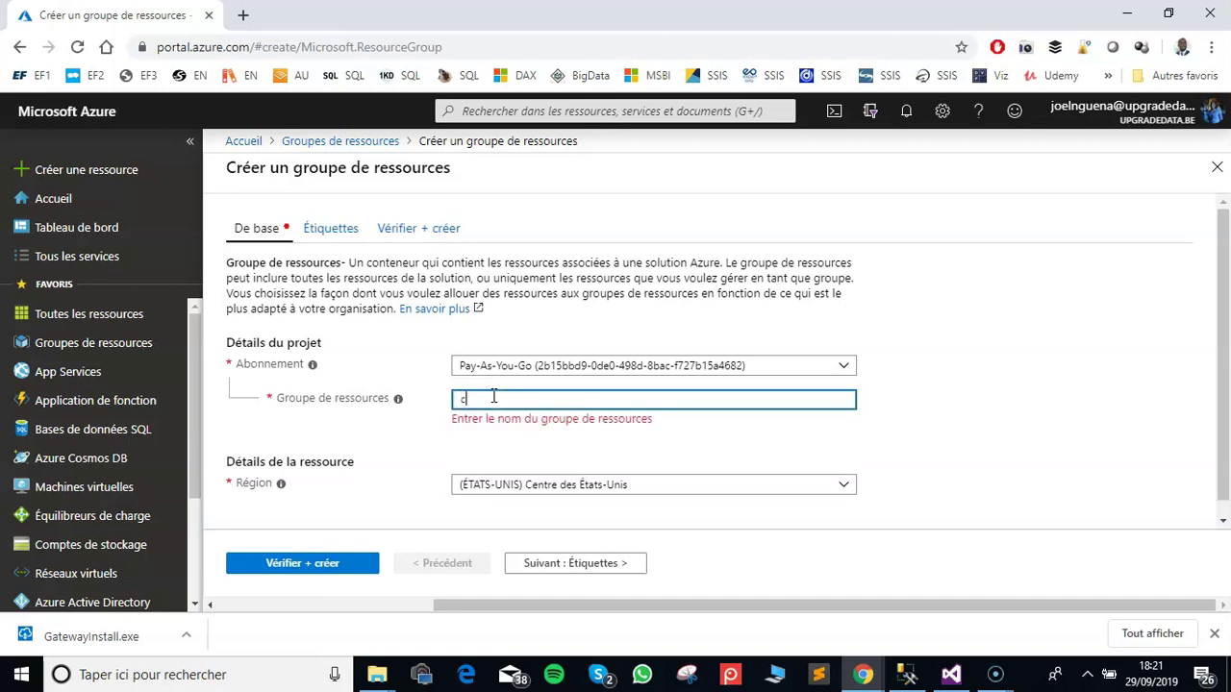
key("BackSpace")
type("ConteneurSERVING")
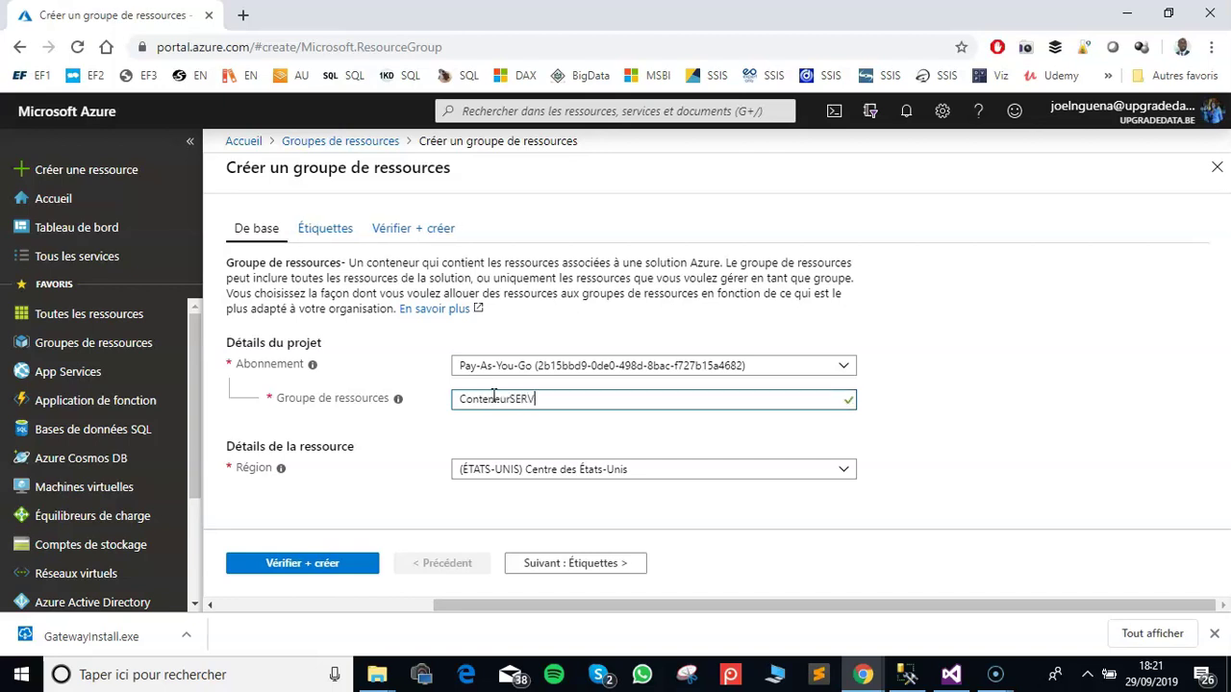
key("BackSpace")
key("BackSpace")
key("BackSpace")
key("BackSpace")
key("BackSpace")
key("BackSpace")
type("ervingLayer")
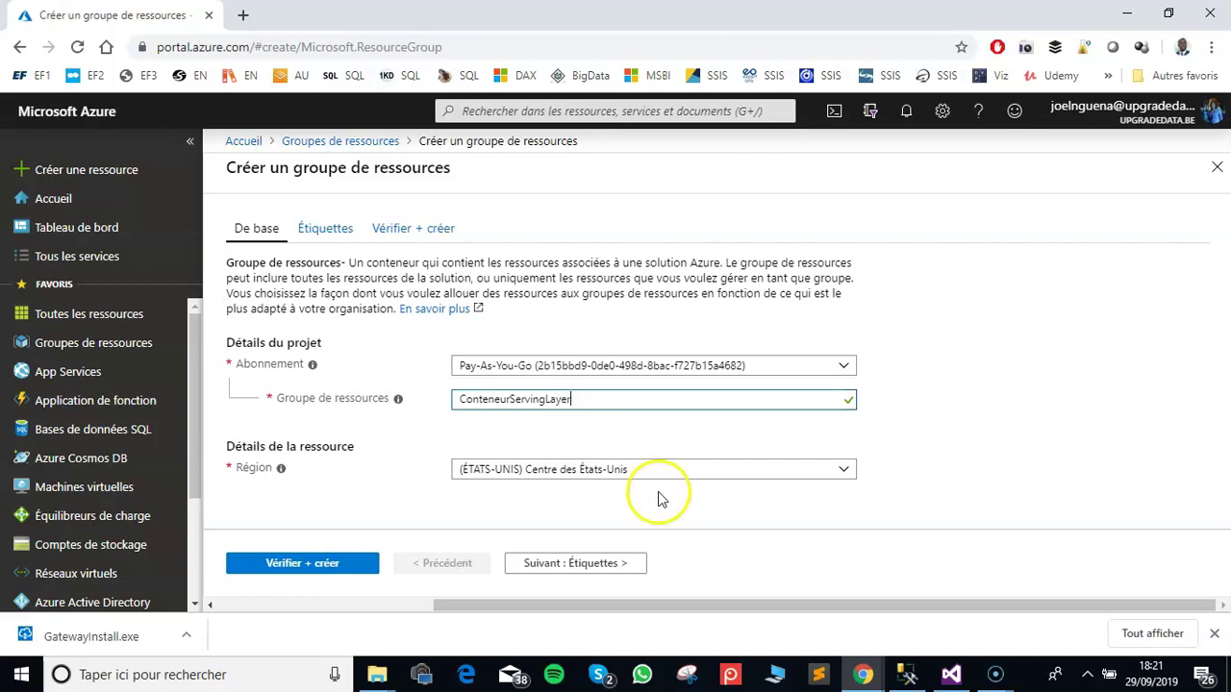
Step: Set the resource group's region to (Europe) Europe Ouest, then validate and create the group
left_click(684, 470)
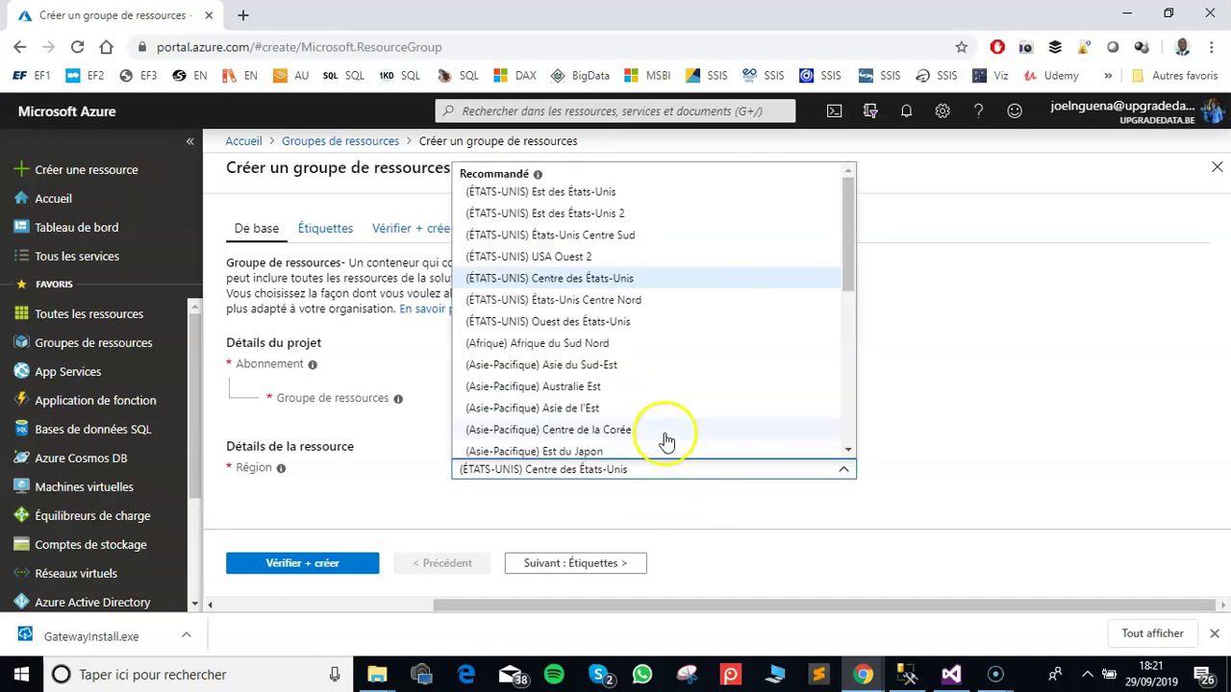
scroll(708, 358, "down", 1)
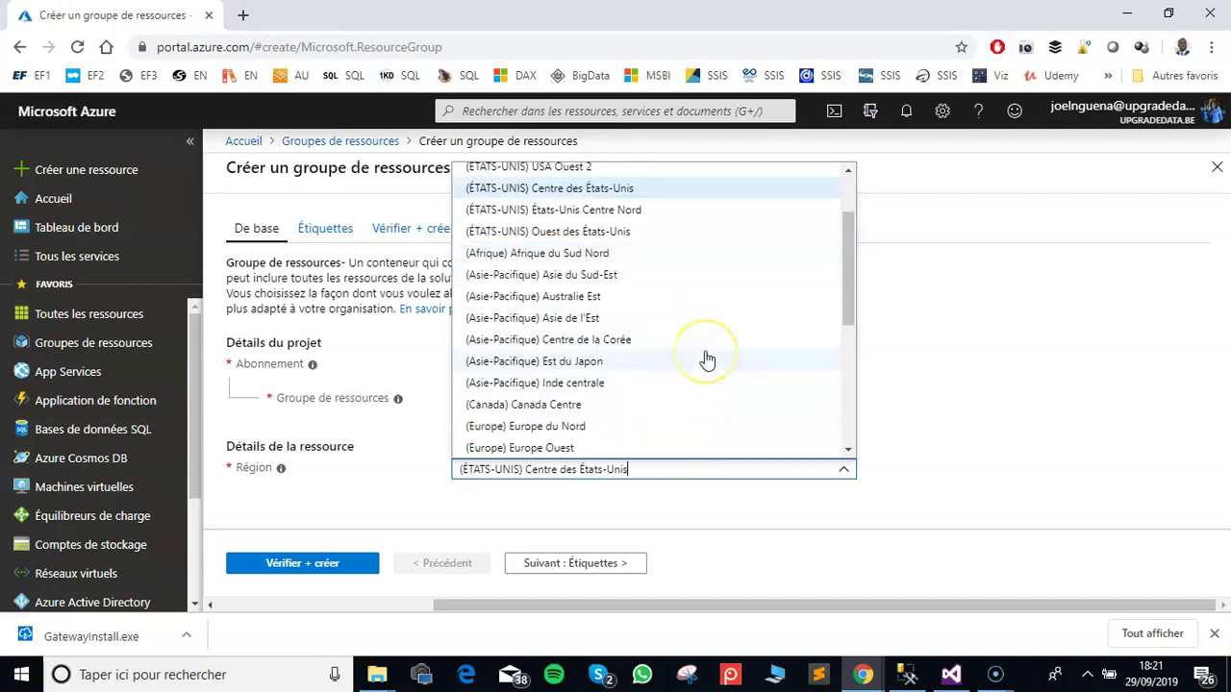
scroll(706, 360, "down", 1)
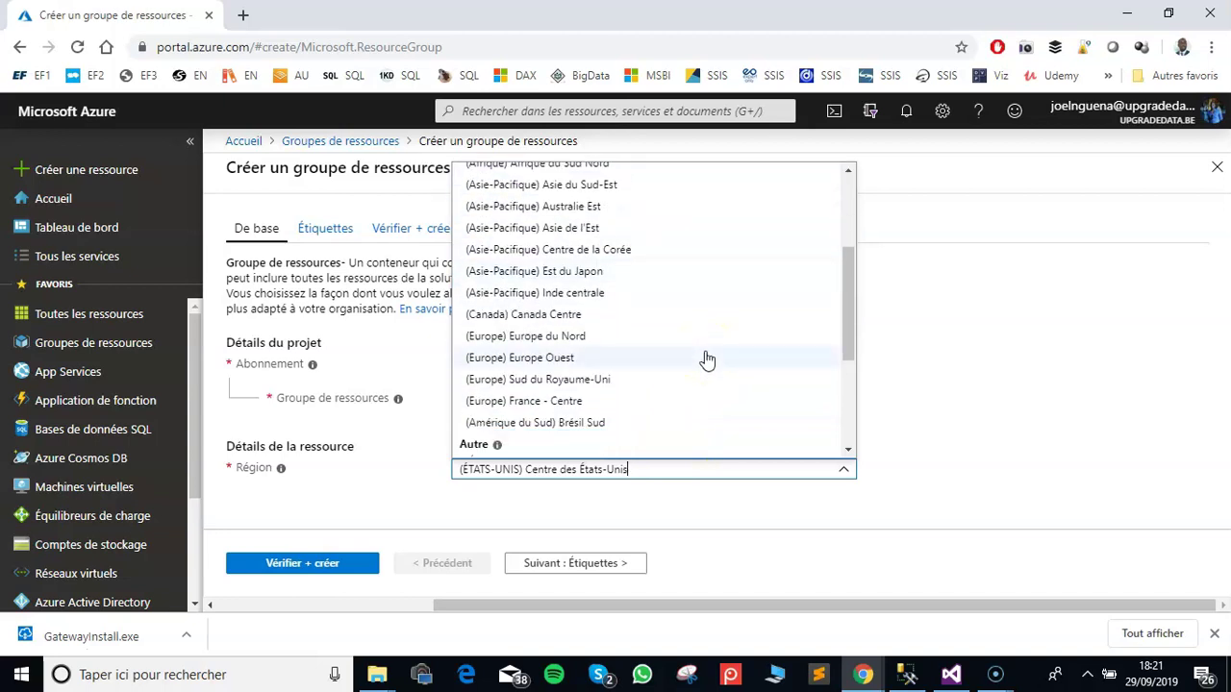
left_click(562, 362)
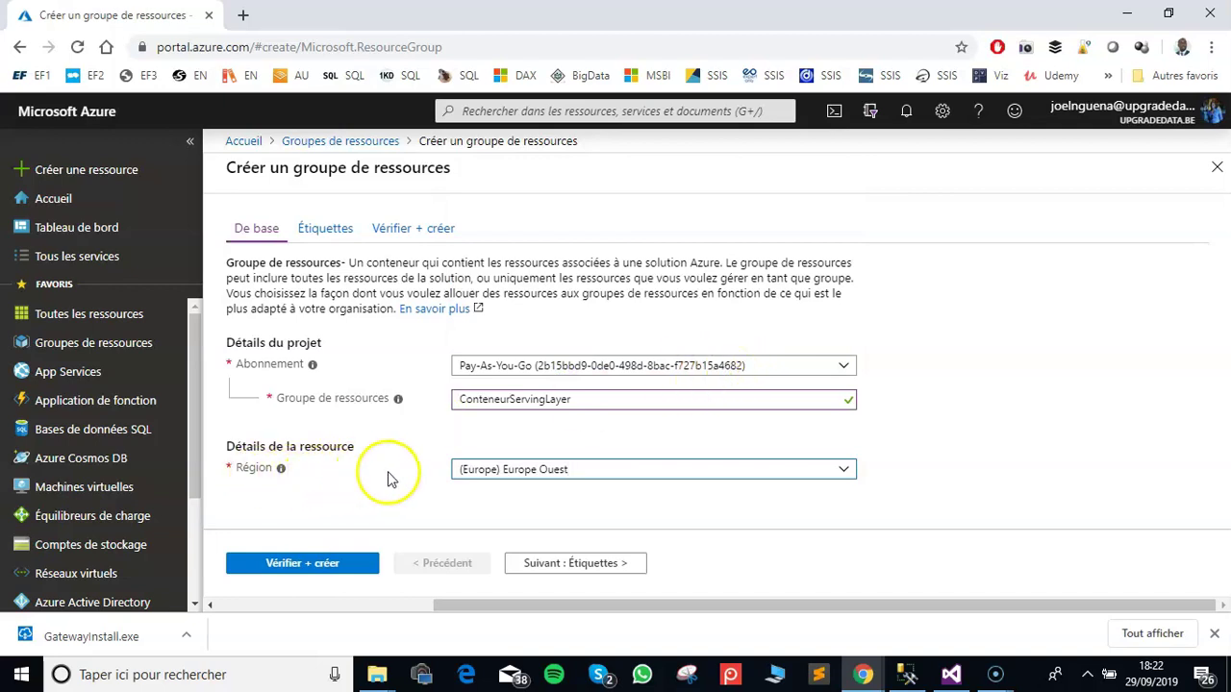
left_click(315, 569)
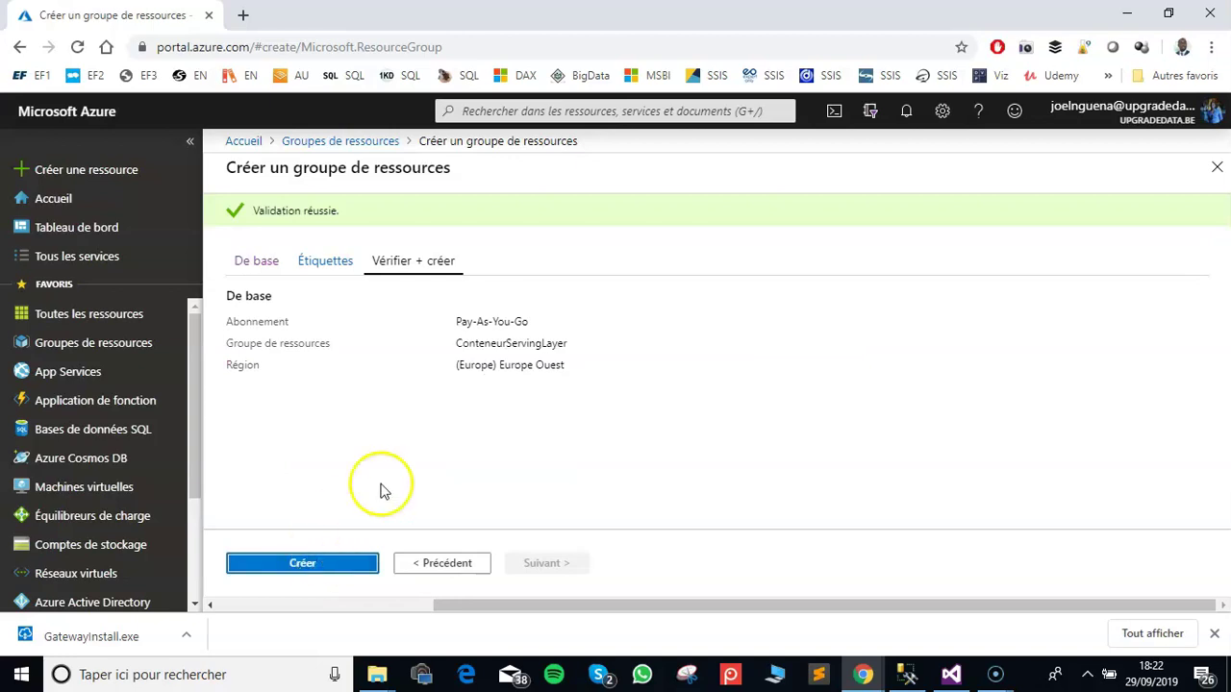
left_click(324, 565)
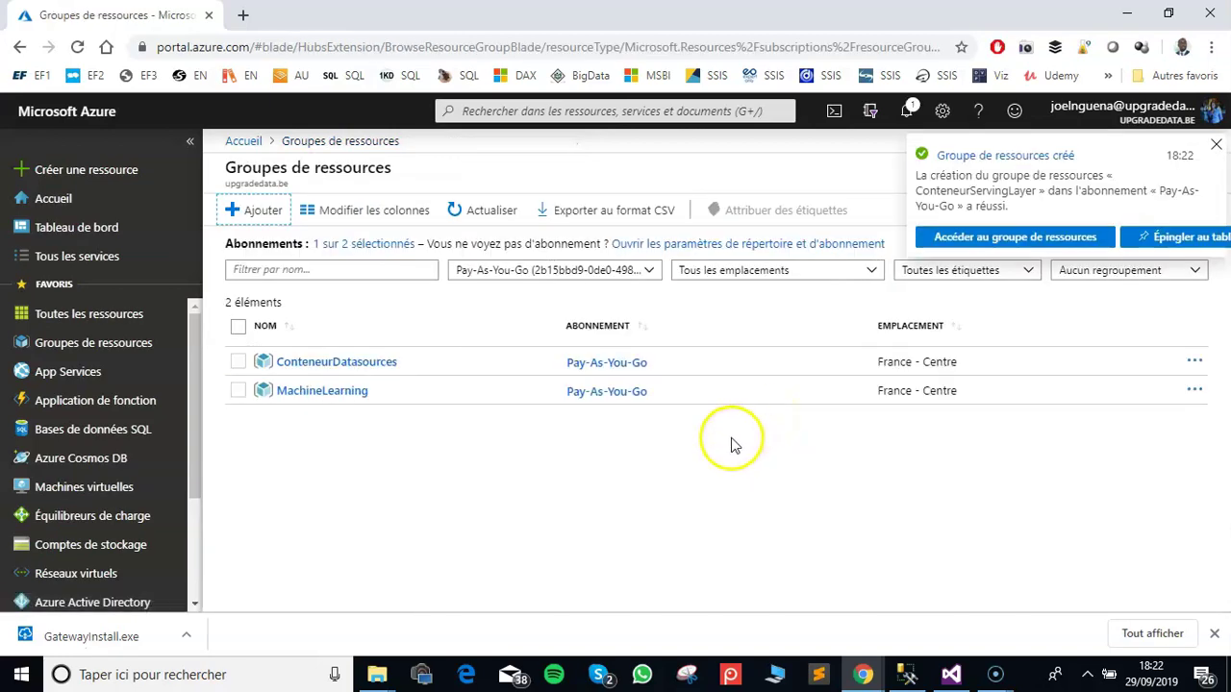
Step: Open the newly created ConteneurServingLayer resource group and look over its overview and resource list
left_click(982, 240)
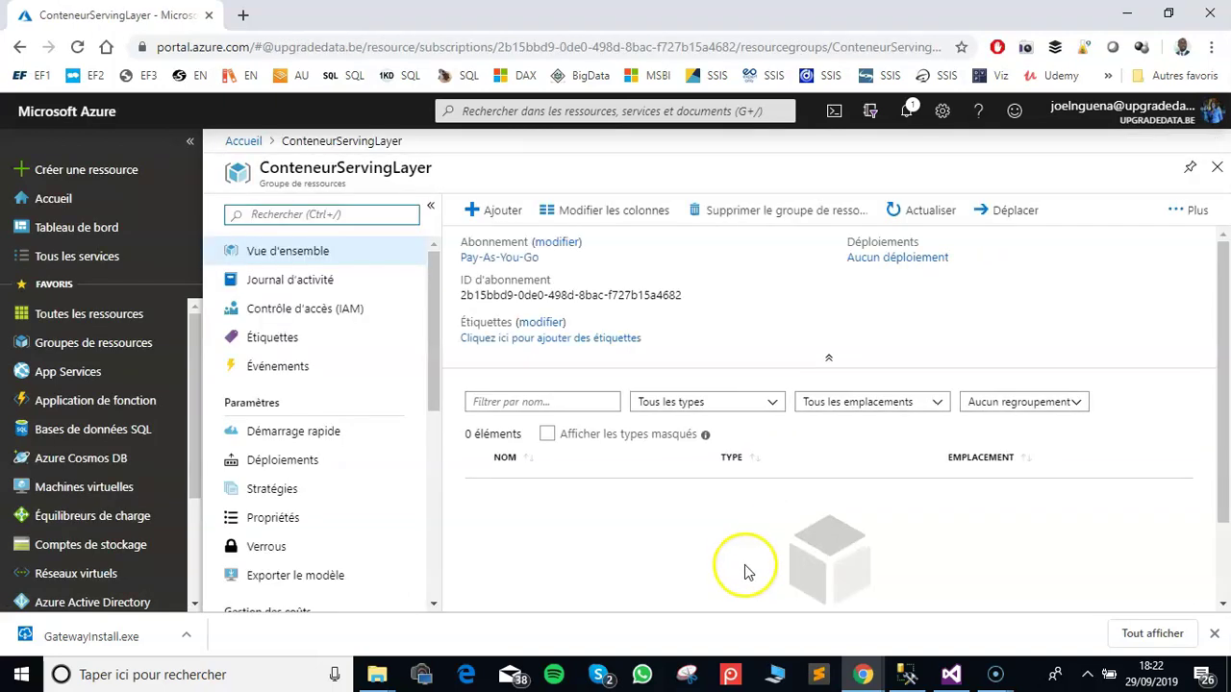
scroll(664, 471, "down", 1)
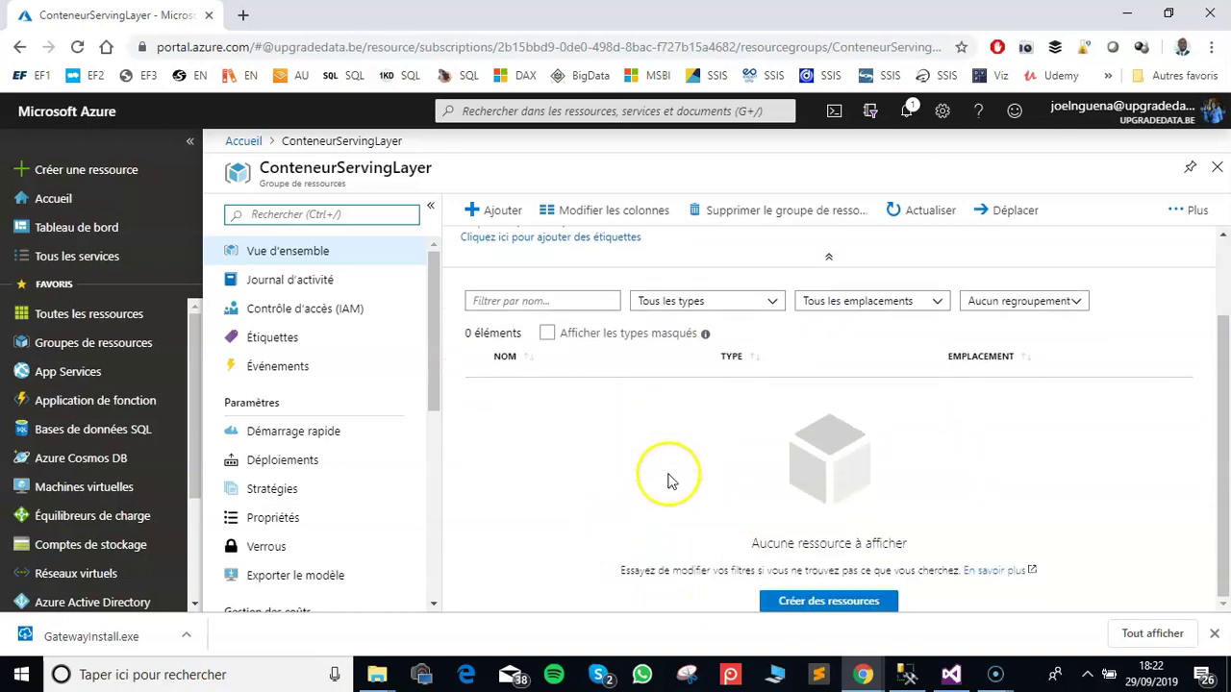
scroll(667, 481, "up", 1)
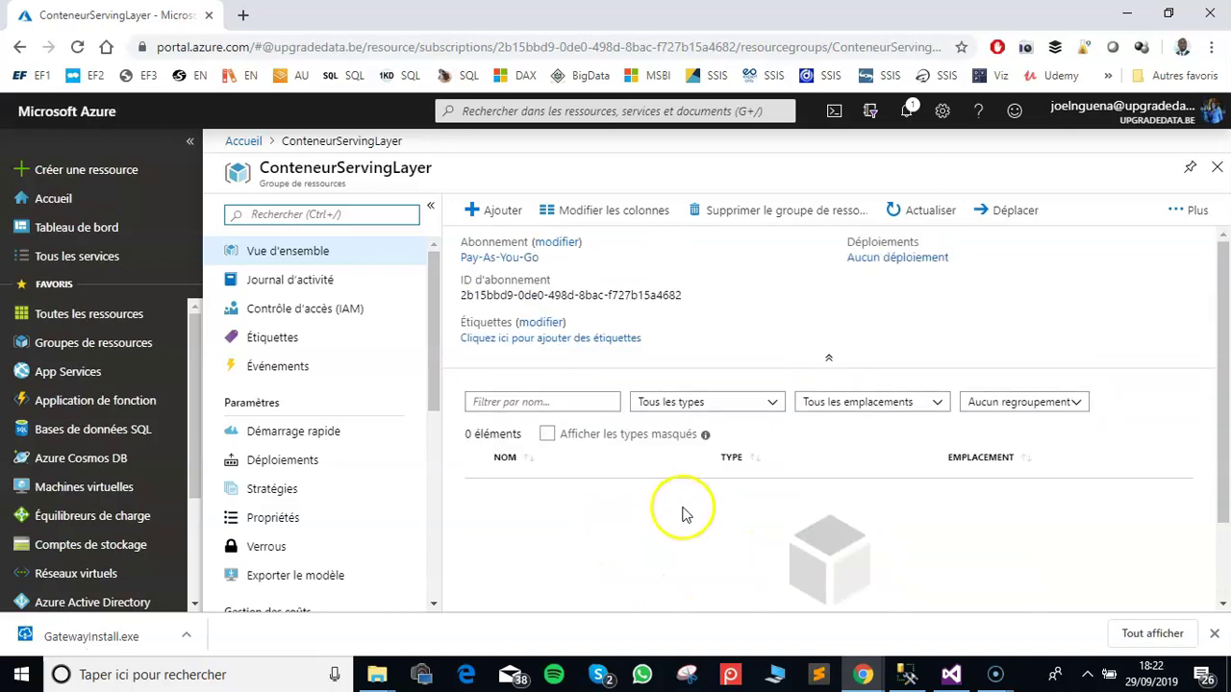
scroll(683, 515, "down", 1)
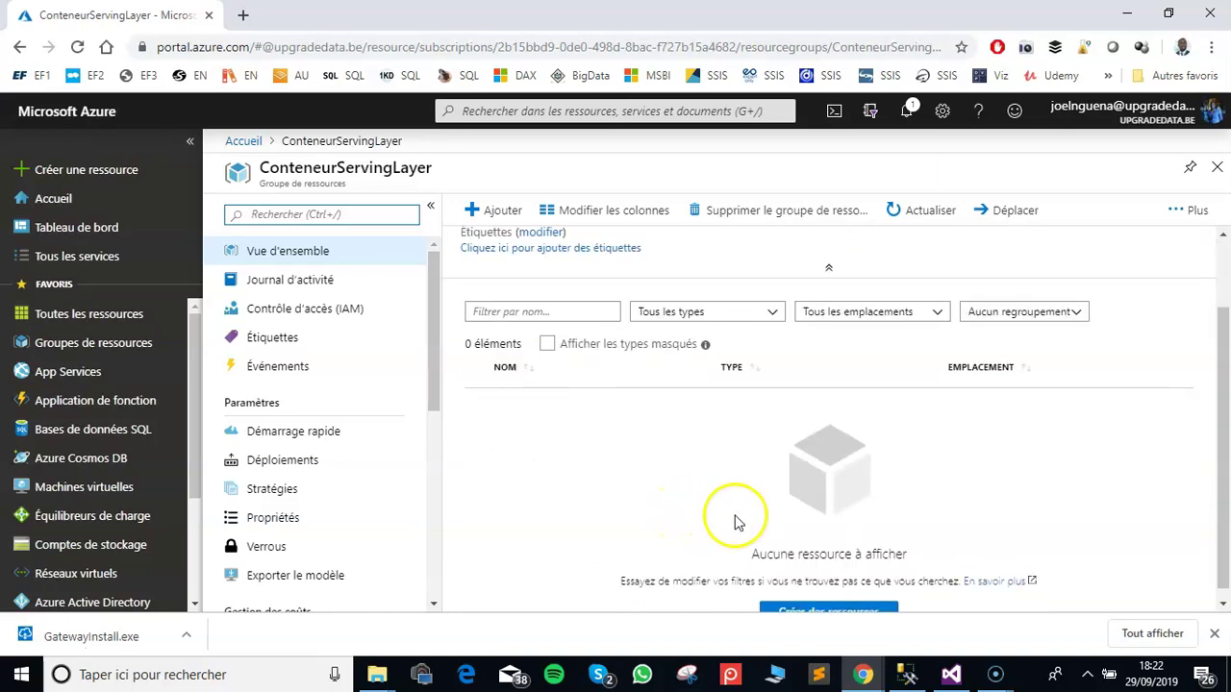
Step: Find Analysis Services among the Analytics services and start creating a new Analysis Services server
left_click(82, 264)
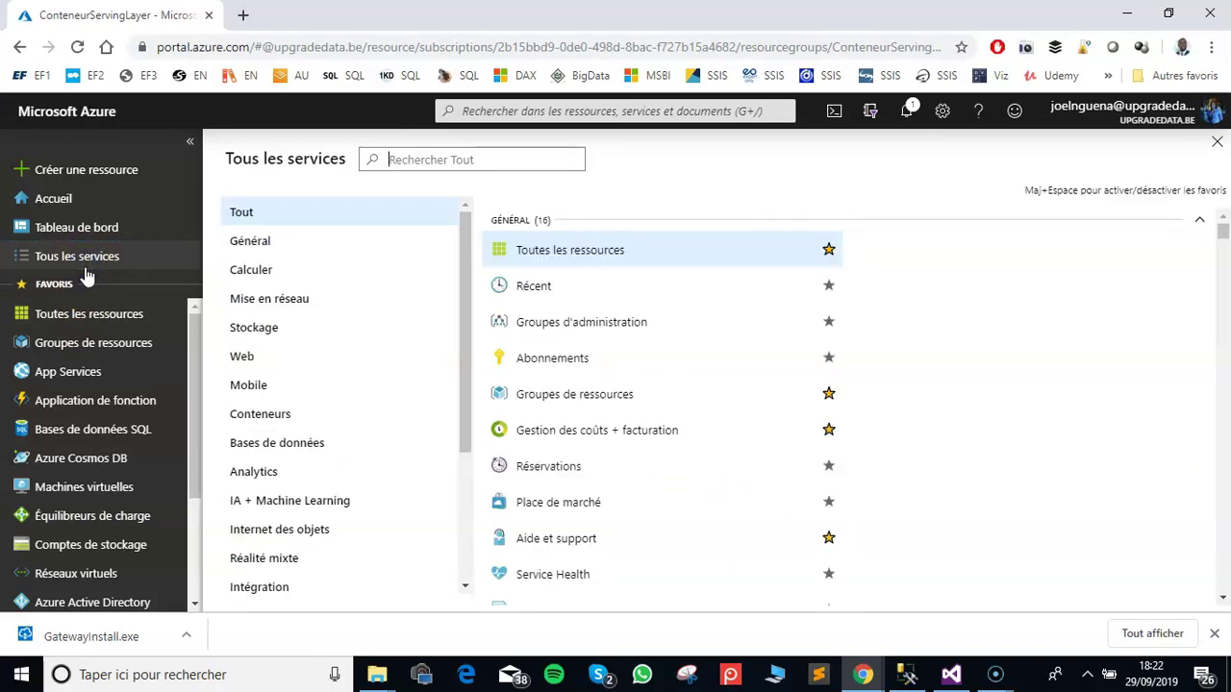
left_click(250, 477)
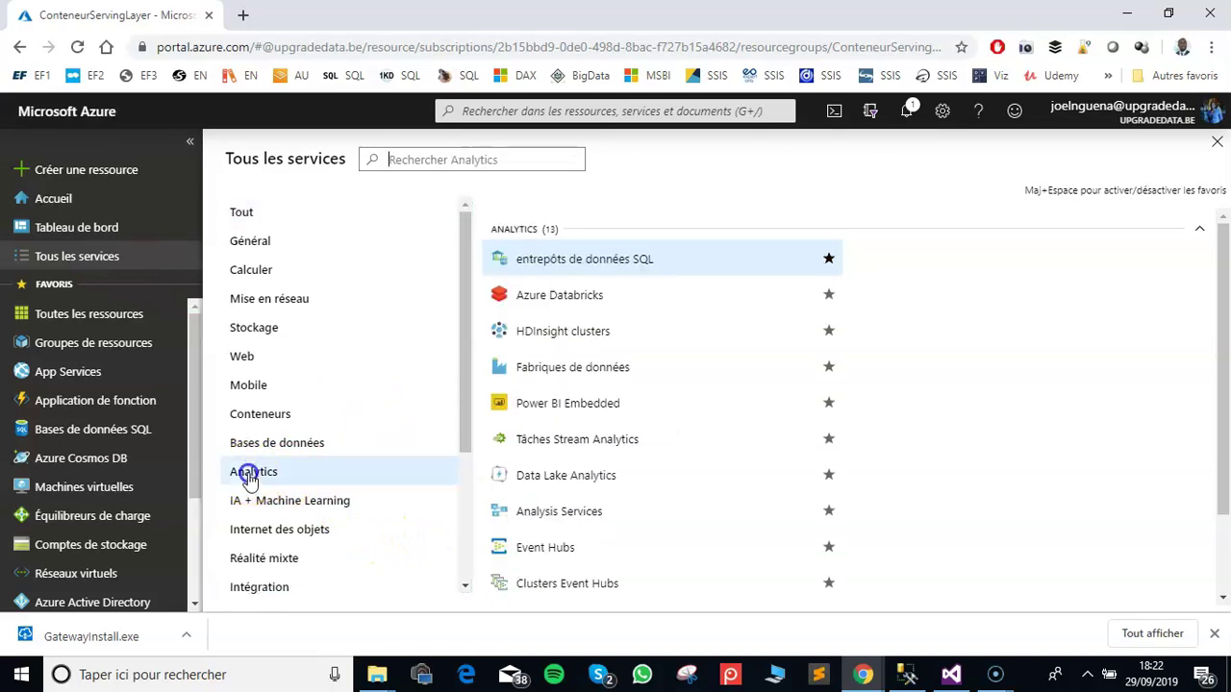
left_click(574, 514)
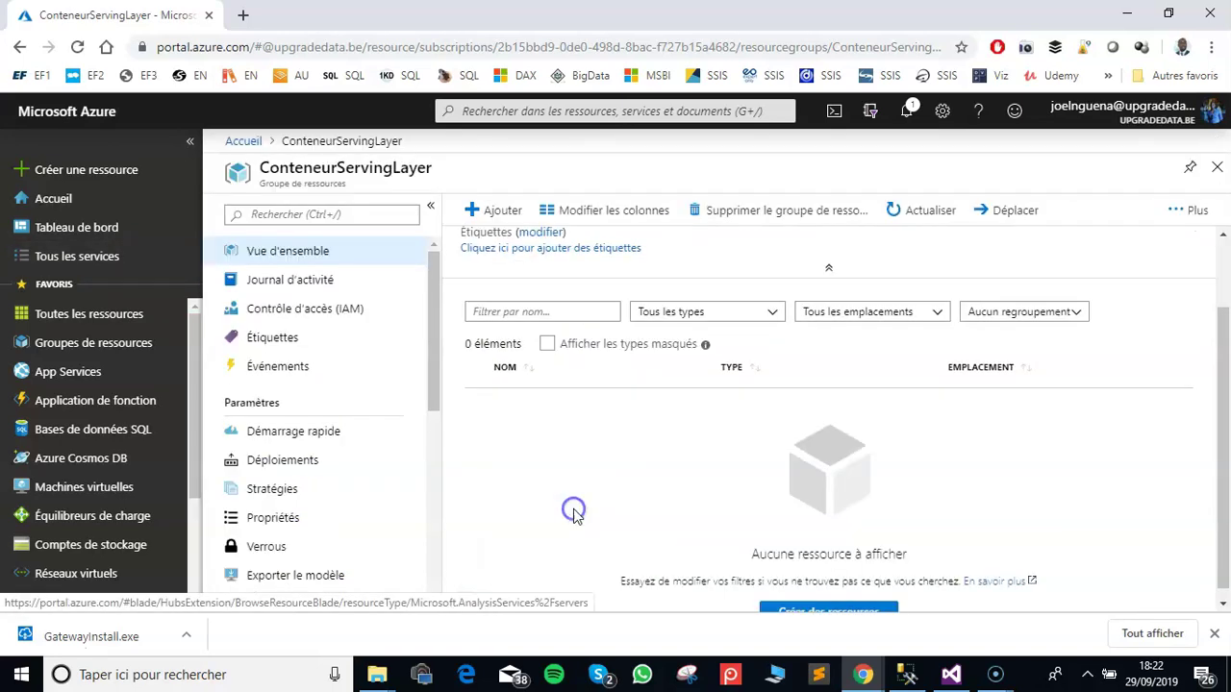
scroll(443, 510, "down", 1)
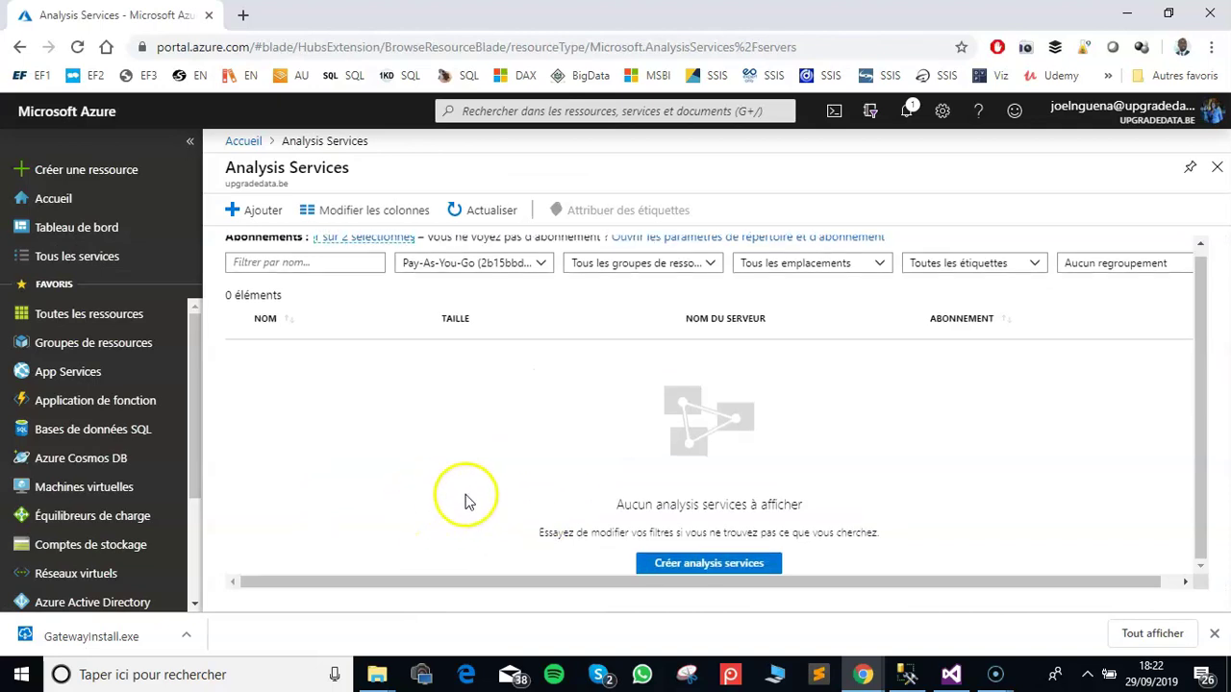
left_click(735, 568)
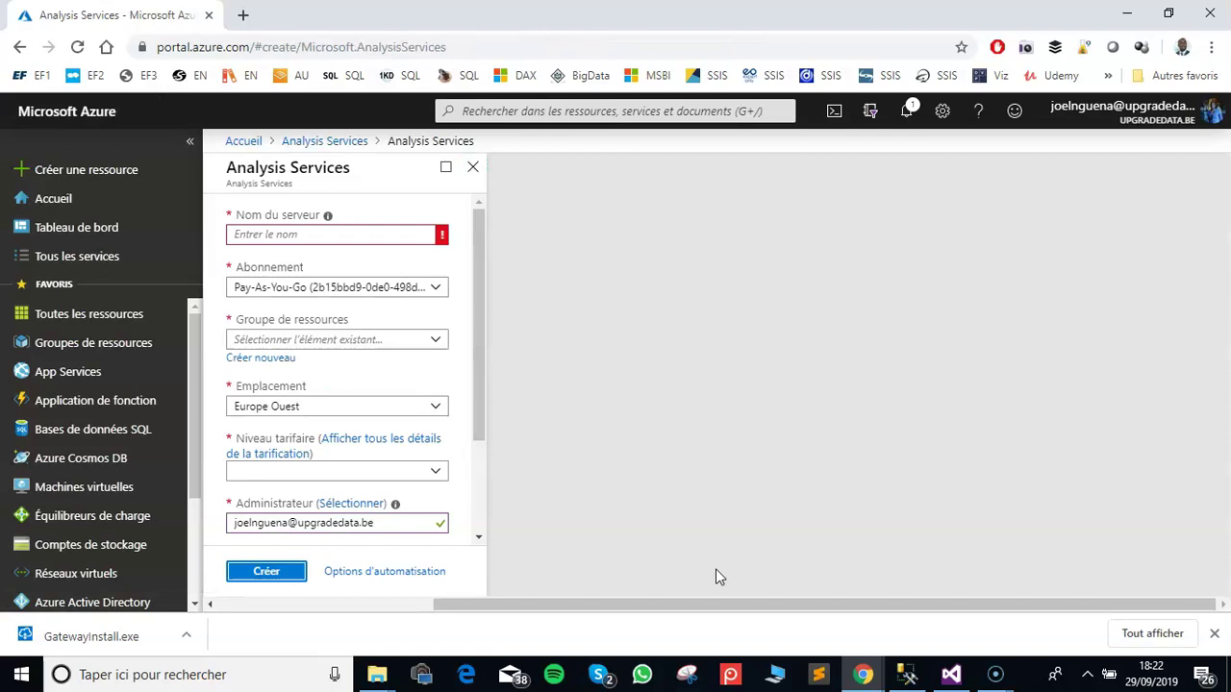
Step: Name the Analysis Services server ssastabulaire, using lowercase letters only
left_click(282, 235)
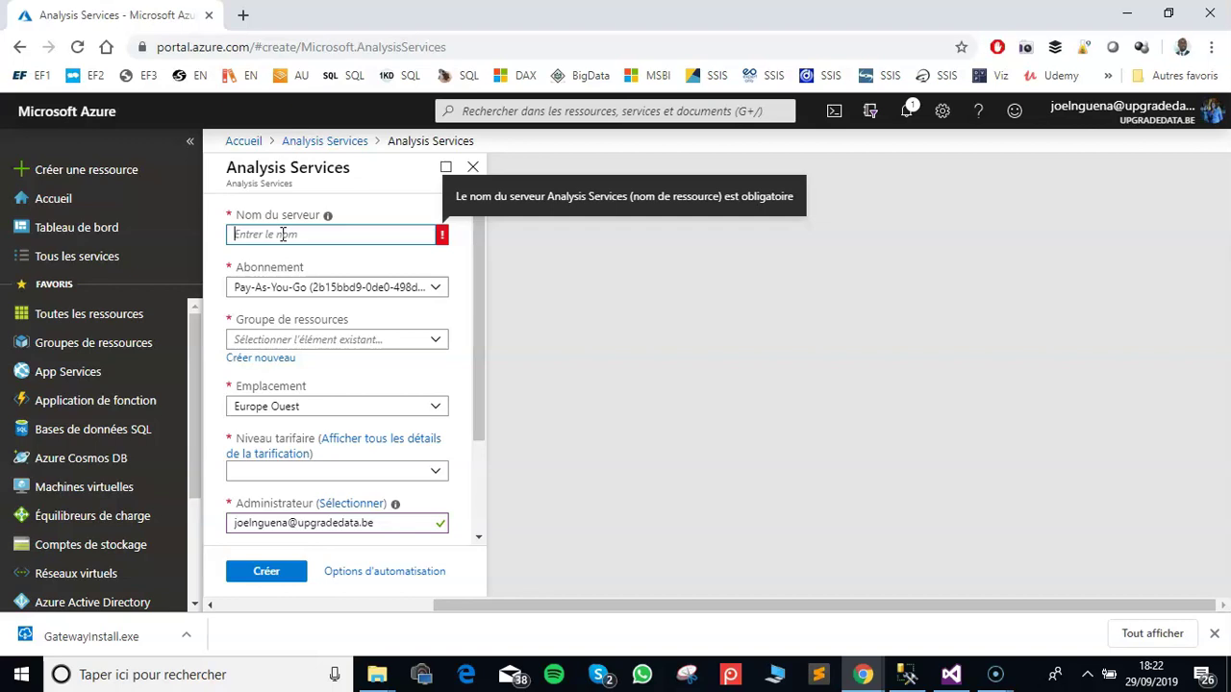
type("S")
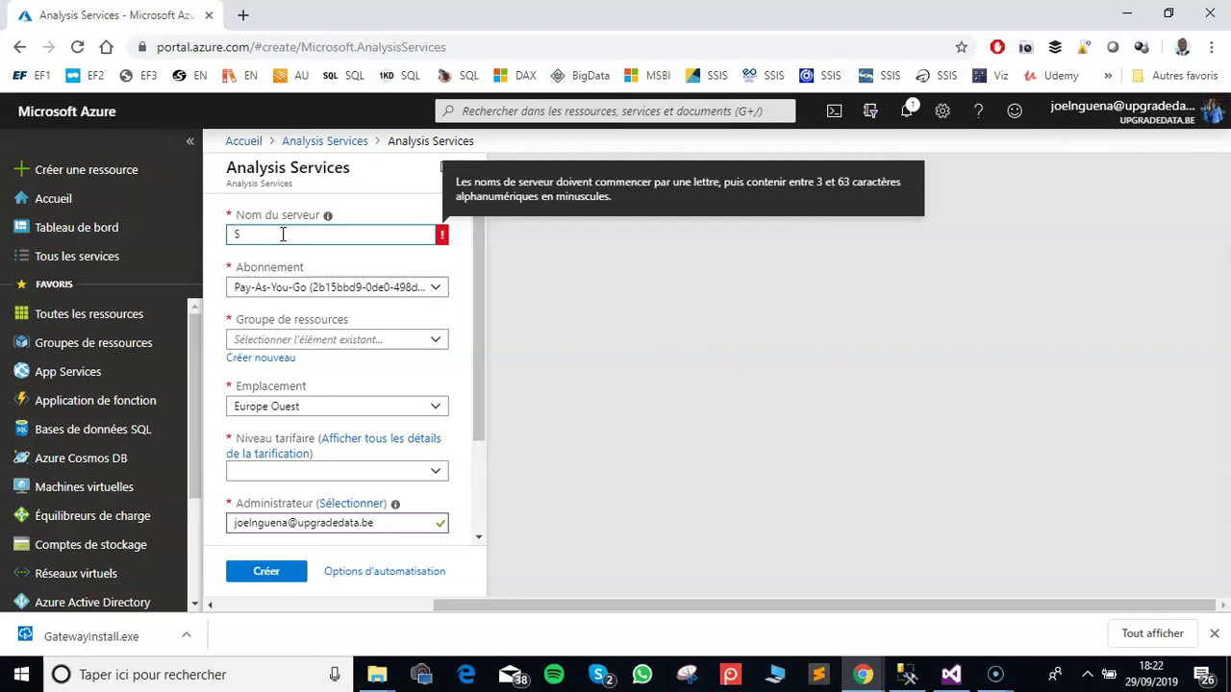
type("sasTabul")
key("BackSpace")
key("BackSpace")
key("BackSpace")
key("BackSpace")
key("BackSpace")
key("BackSpace")
key("BackSpace")
key("BackSpace")
key("BackSpace")
type("ssastabular")
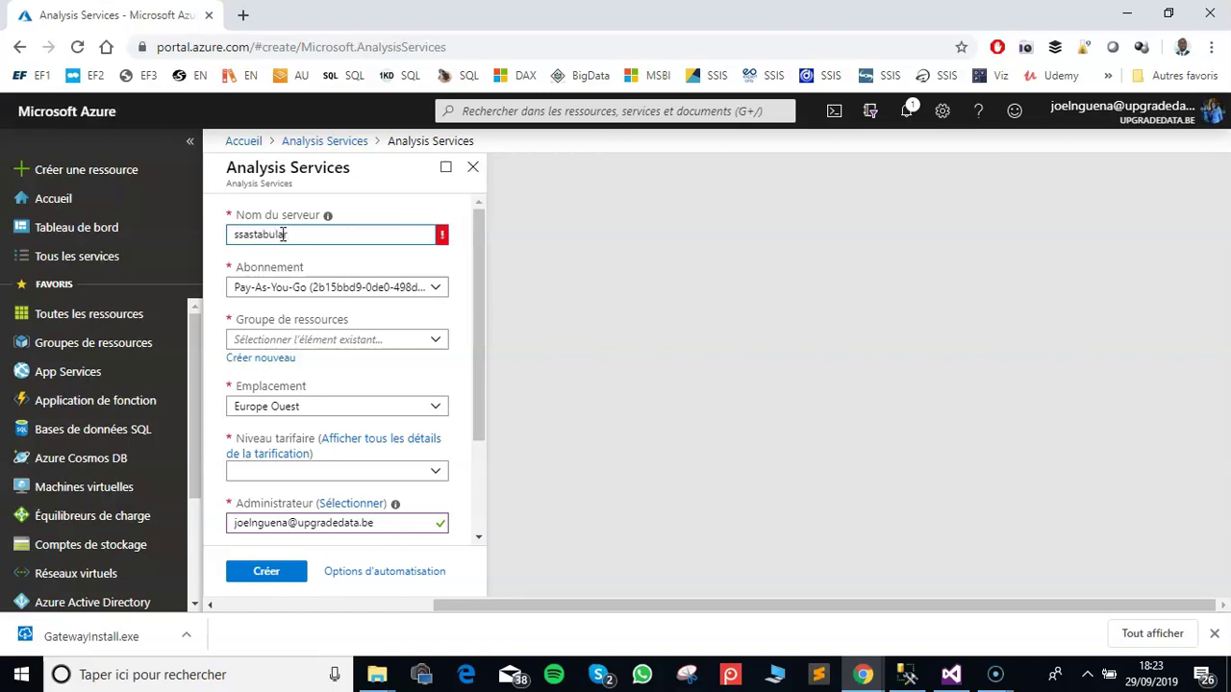
left_click(335, 234)
key("BackSpace")
type("ire")
left_click(364, 233)
Step: Assign the new Analysis Services server to the existing ConteneurServingLayer resource group
scroll(364, 234, "down", 1)
left_click(433, 252)
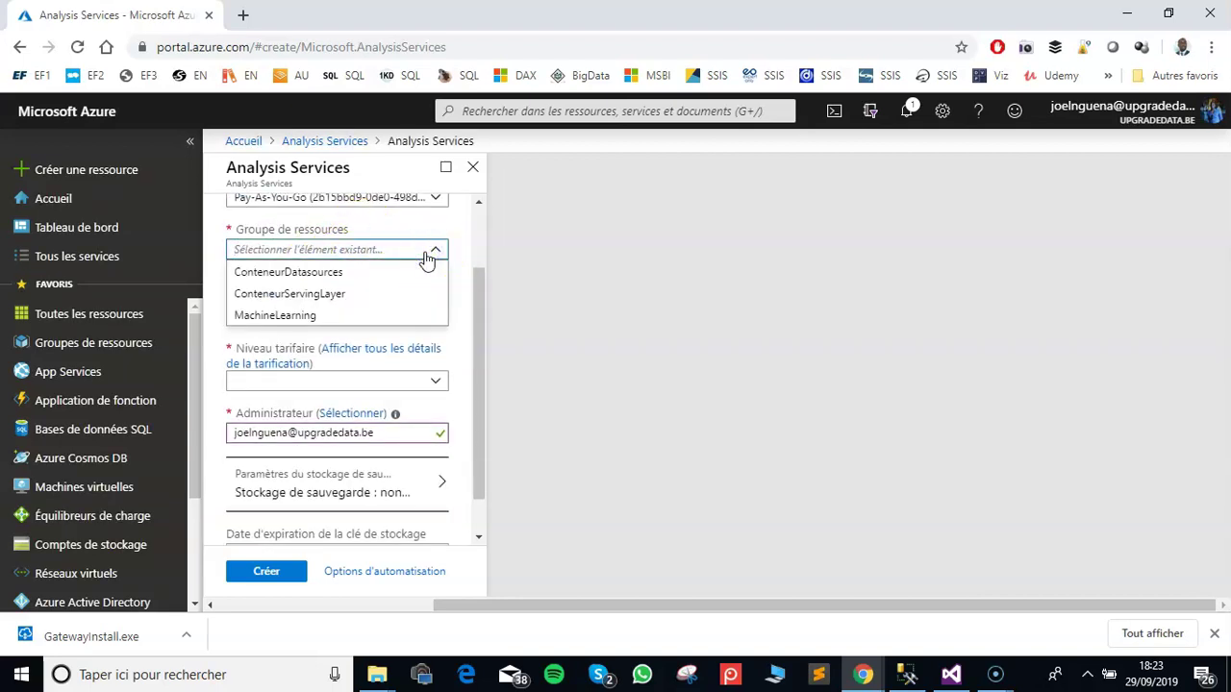
left_click(313, 301)
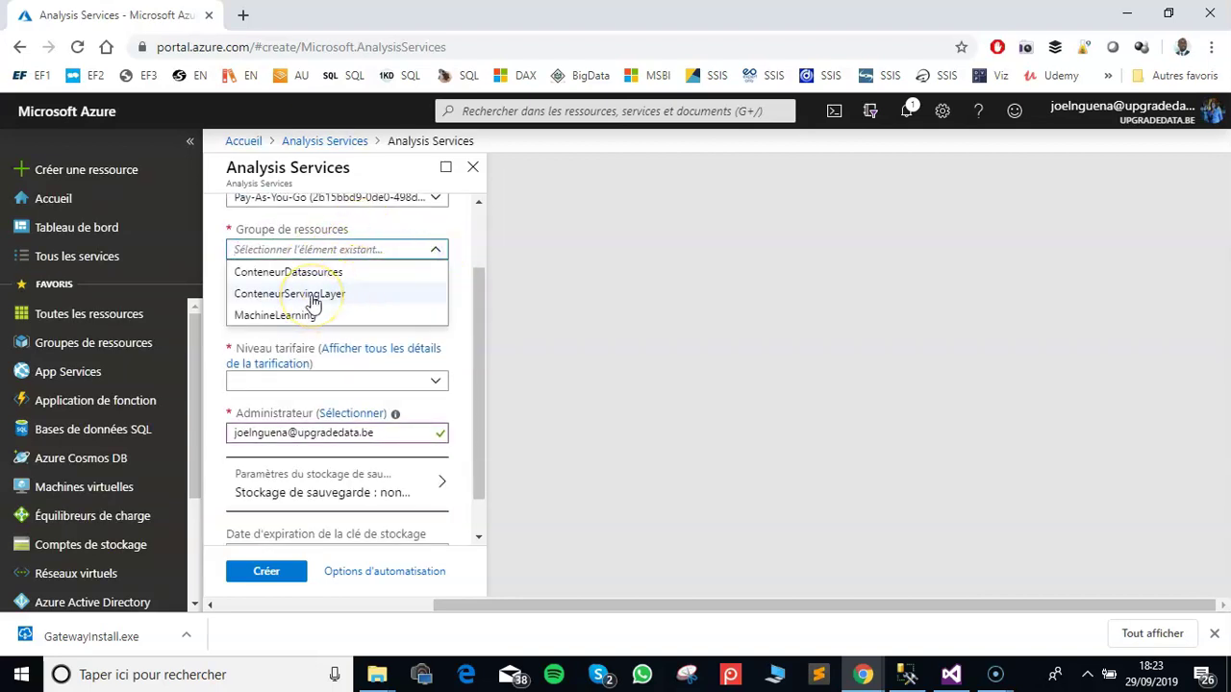
left_click(385, 298)
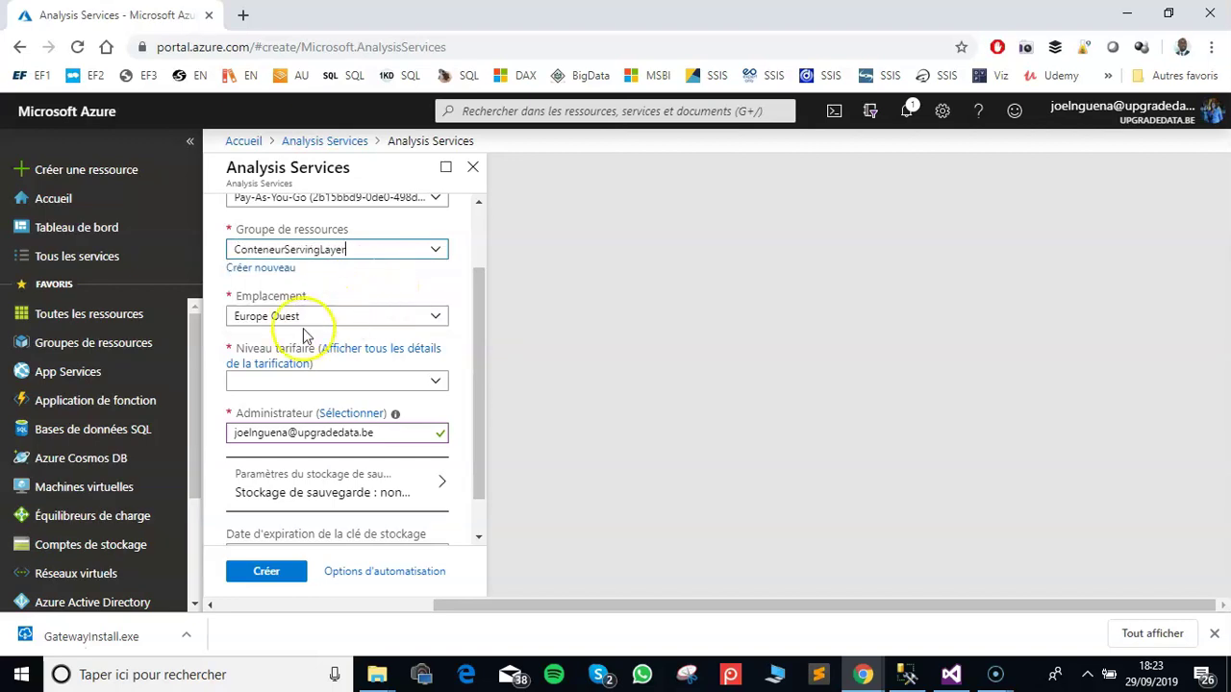
Step: Choose the D1 (20 Query Processing Units) pricing tier and create the Analysis Services server
left_click(435, 383)
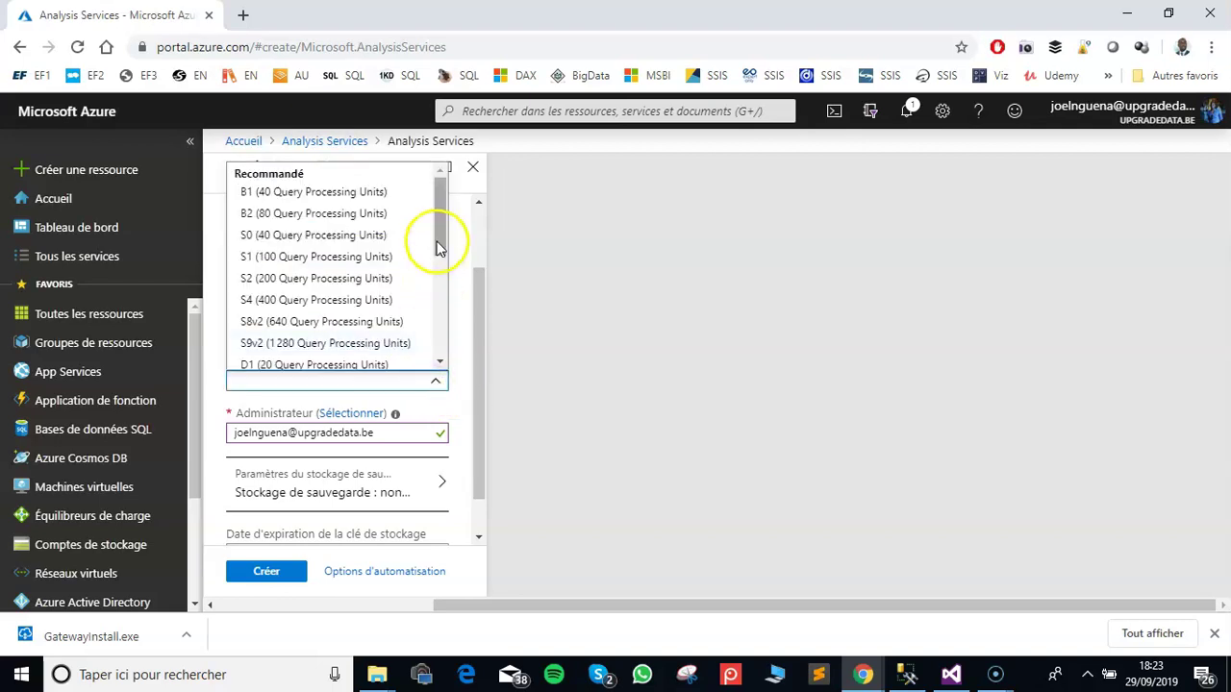
left_click_drag(440, 231, 439, 256)
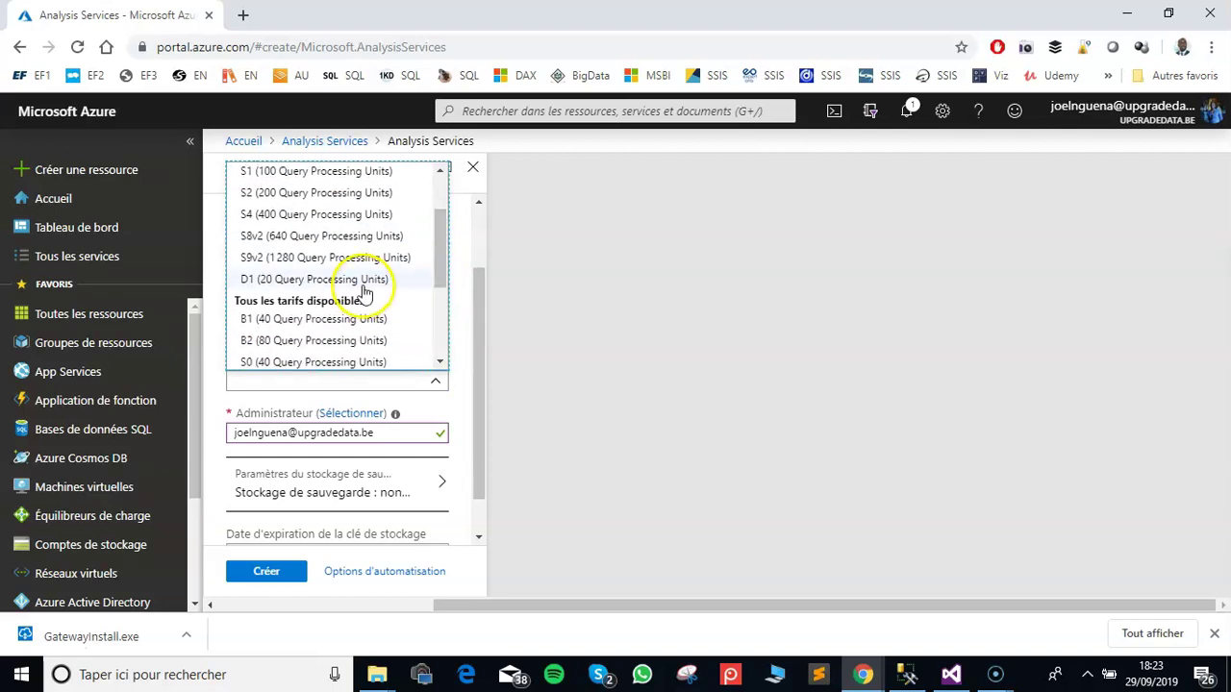
mouse_move(440, 275)
left_mouse_down()
mouse_move(444, 361)
mouse_move(432, 292)
left_mouse_up()
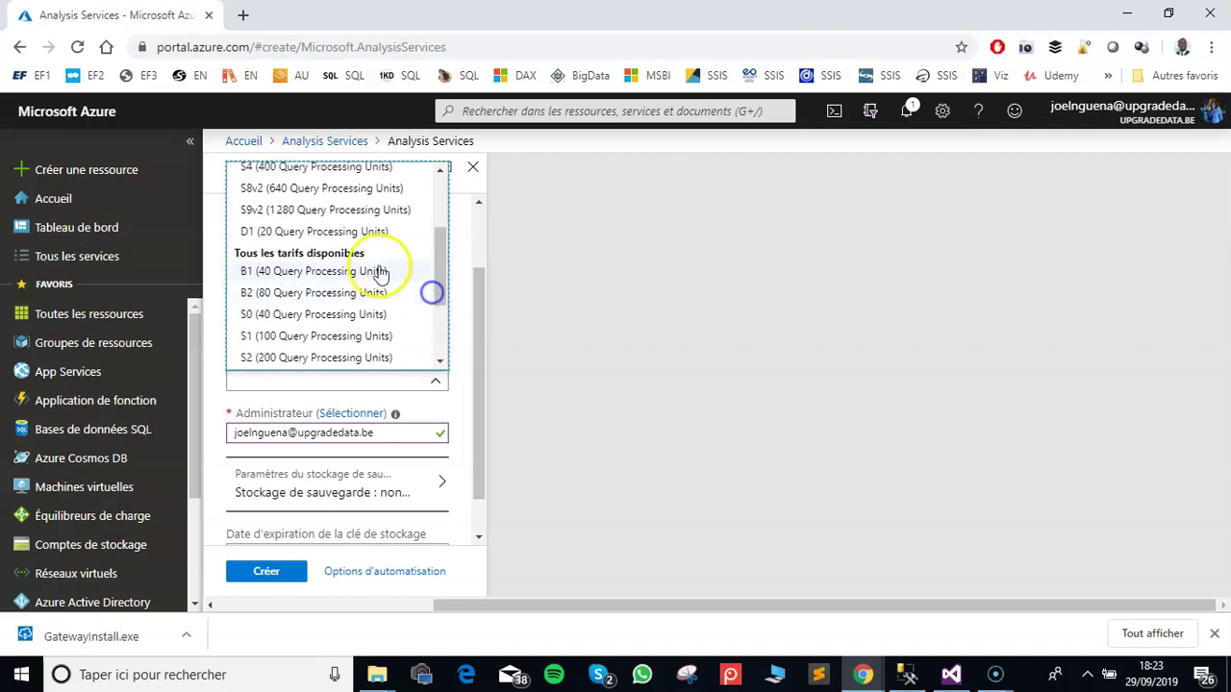
left_click(343, 235)
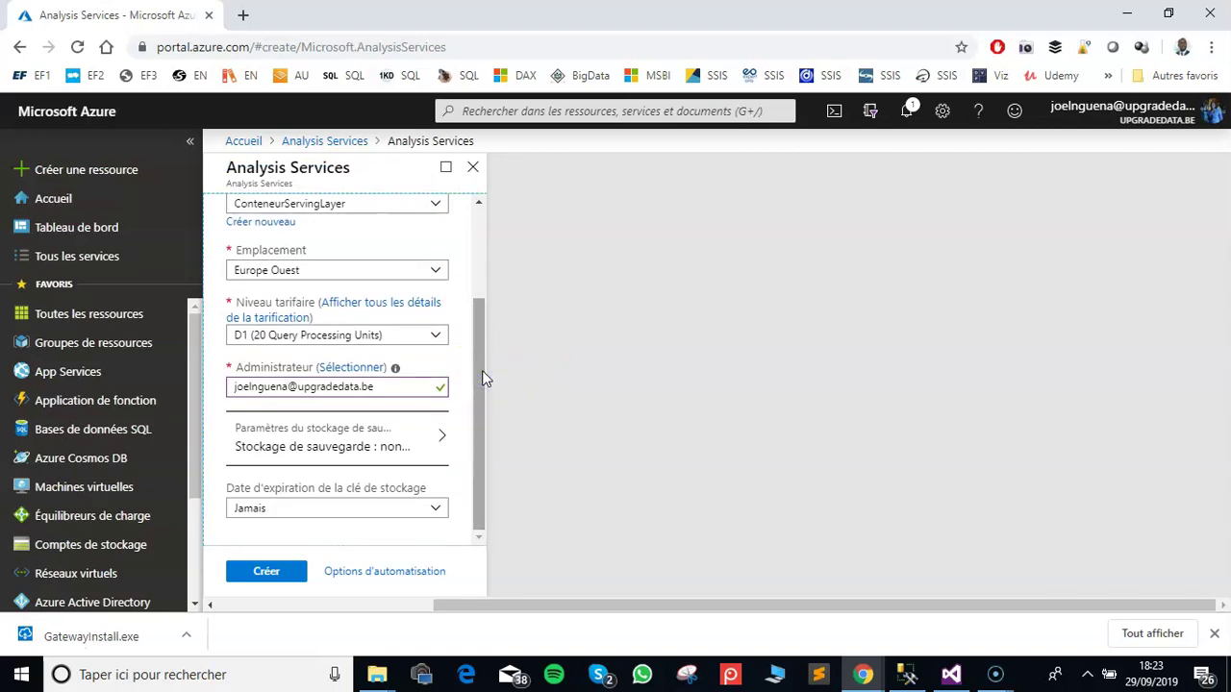
left_click(504, 365)
left_click(267, 574)
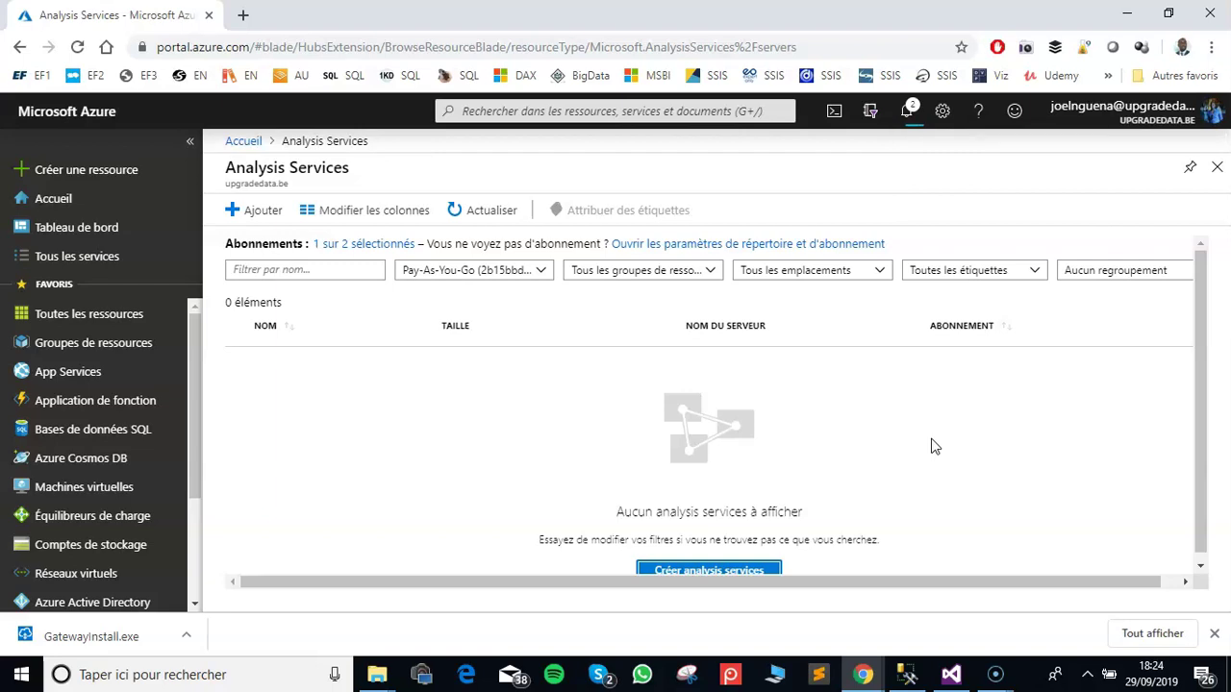
Step: Open the ssastabulaire server from the ConteneurServingLayer resource group
left_click(83, 353)
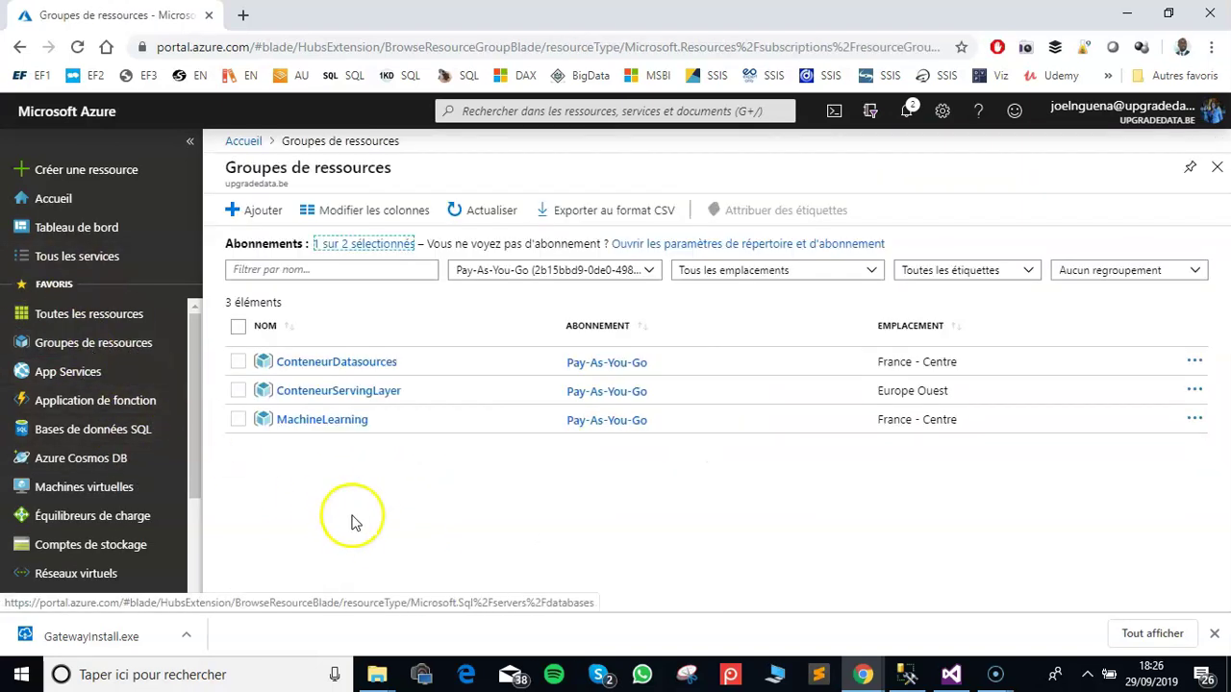
left_click(362, 391)
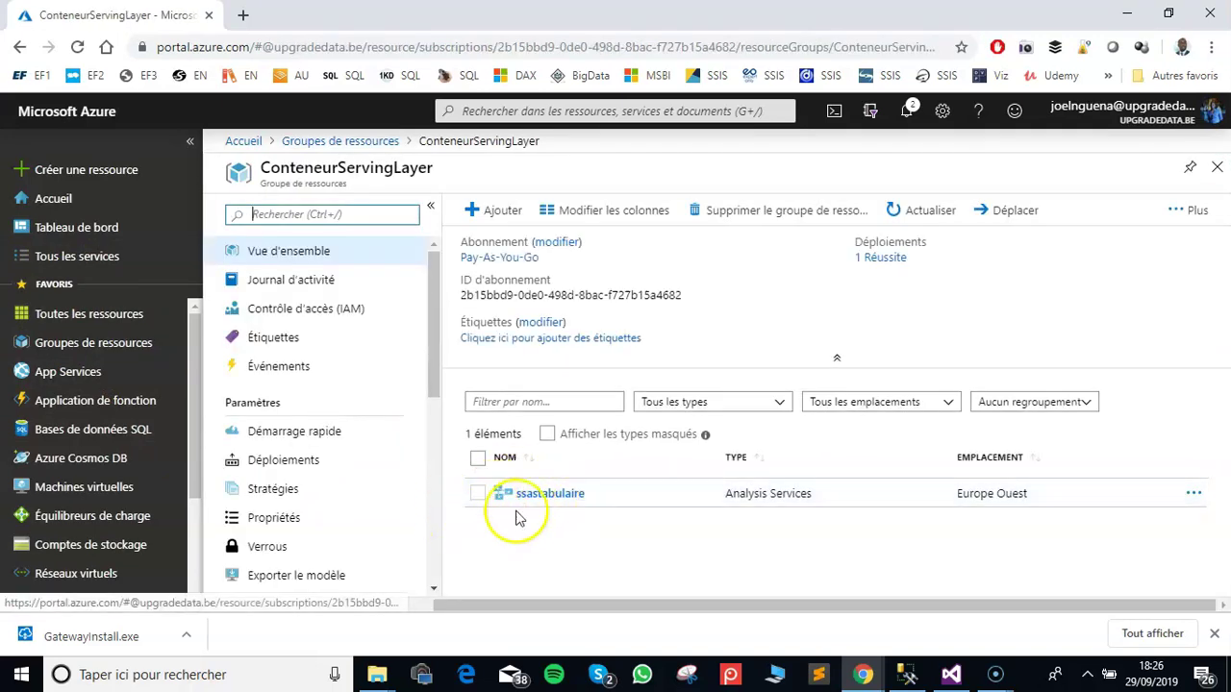
left_click(555, 502)
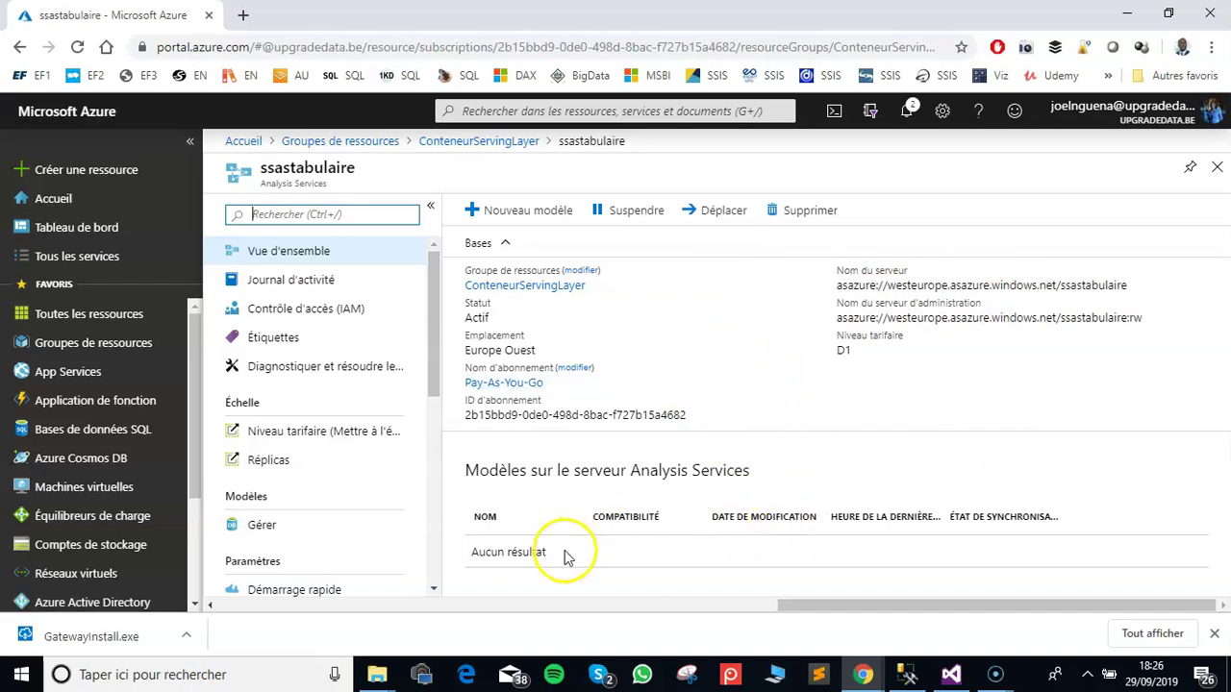
Step: Connect the ssastabulaire server to the on-premises data gateway Datasourcegatewaycloud
scroll(317, 495, "down", 1)
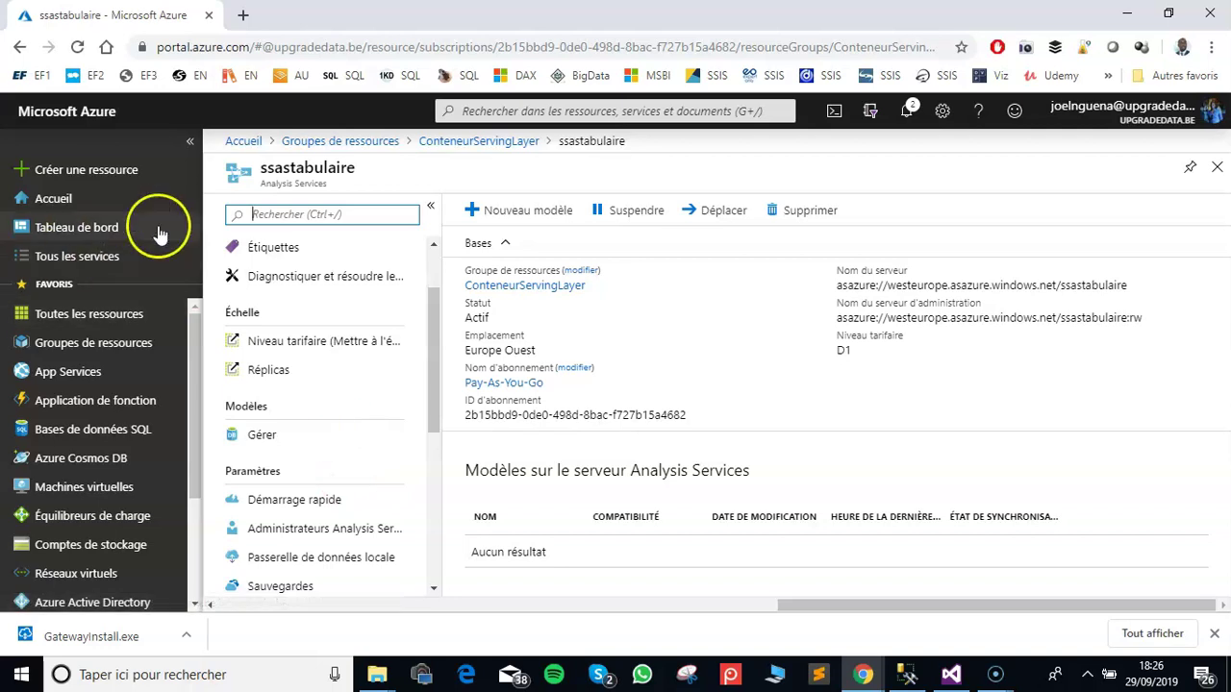
left_click_drag(432, 324, 451, 376)
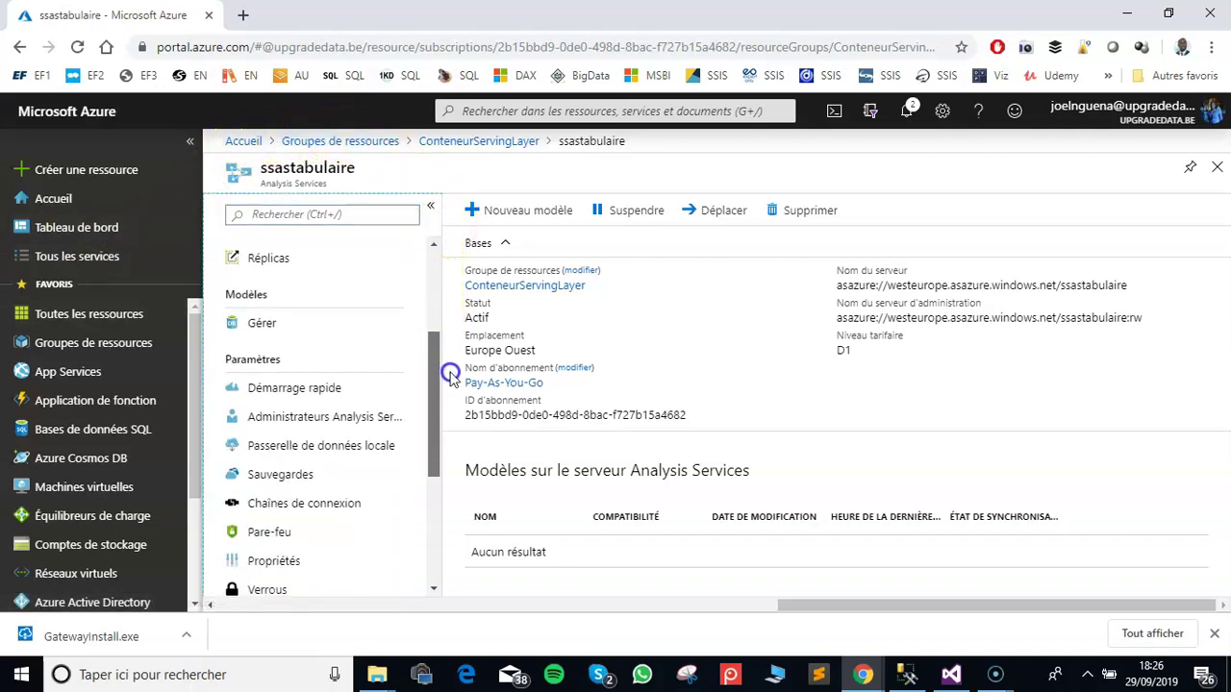
left_click(354, 461)
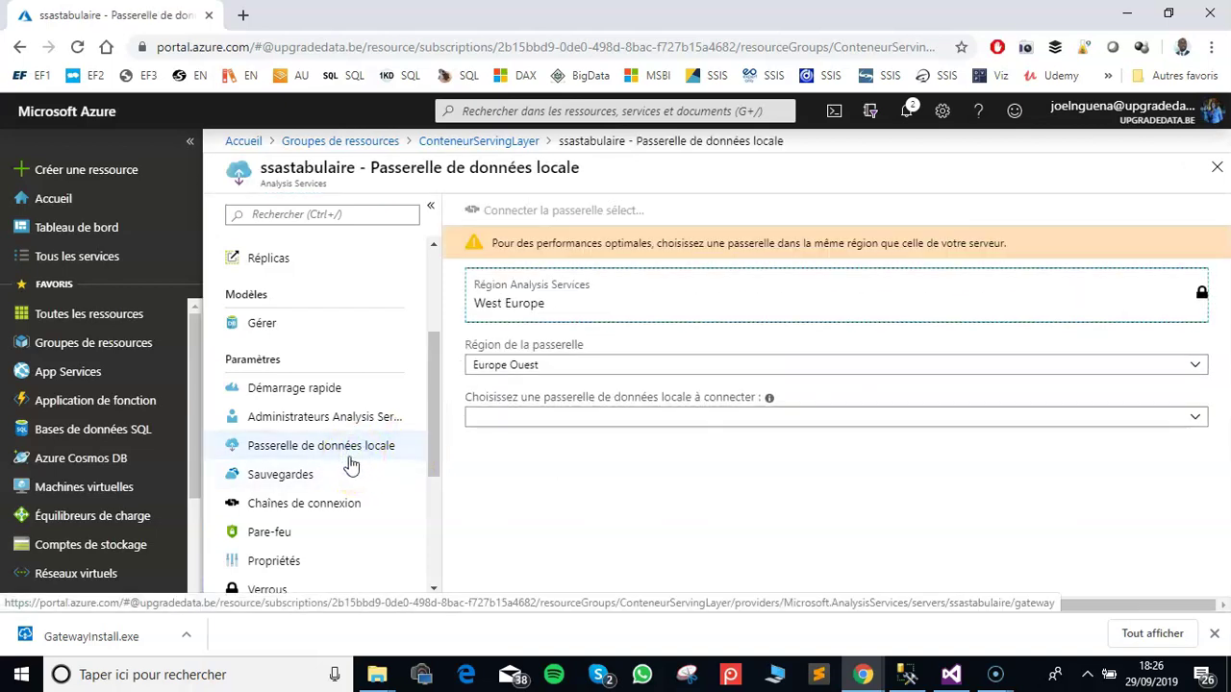
left_click(1085, 417)
left_click(1065, 429)
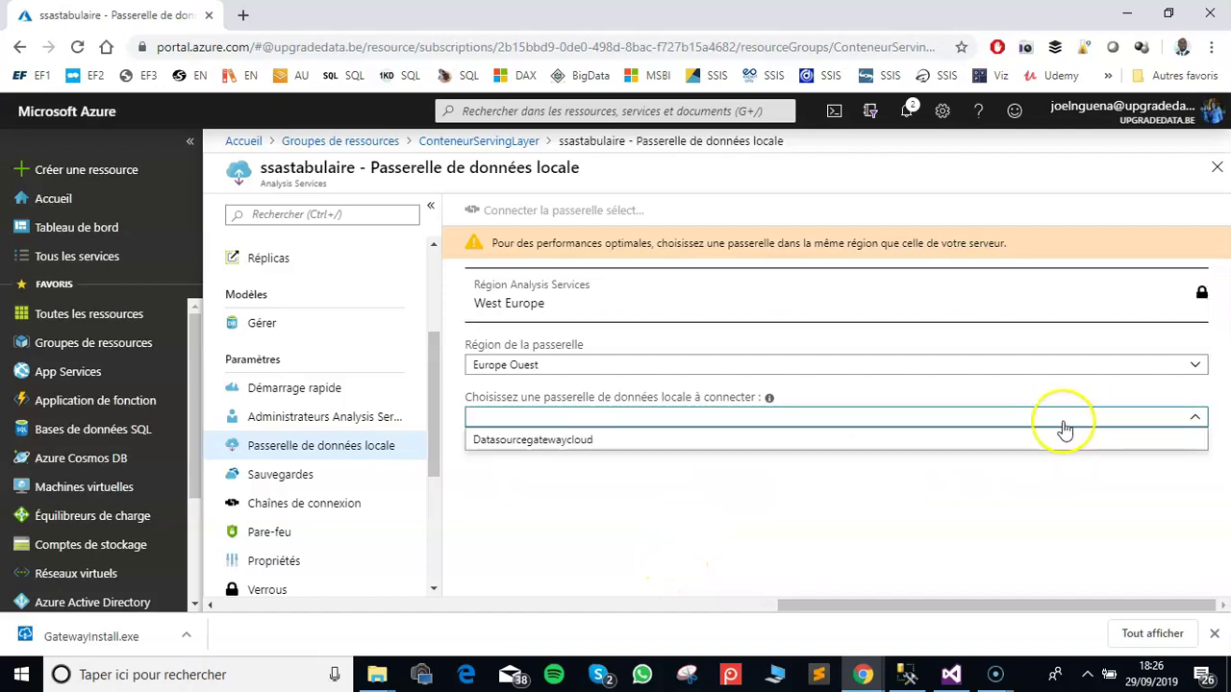
left_click(556, 443)
left_click(492, 210)
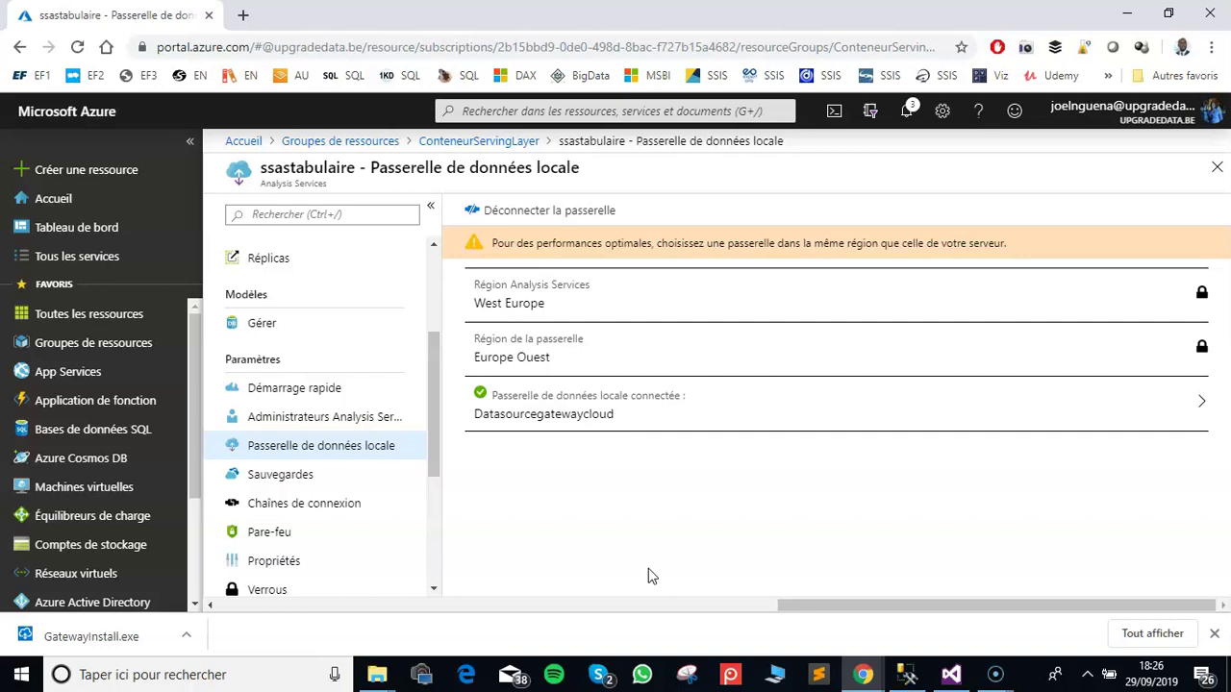
scroll(353, 439, "up", 3)
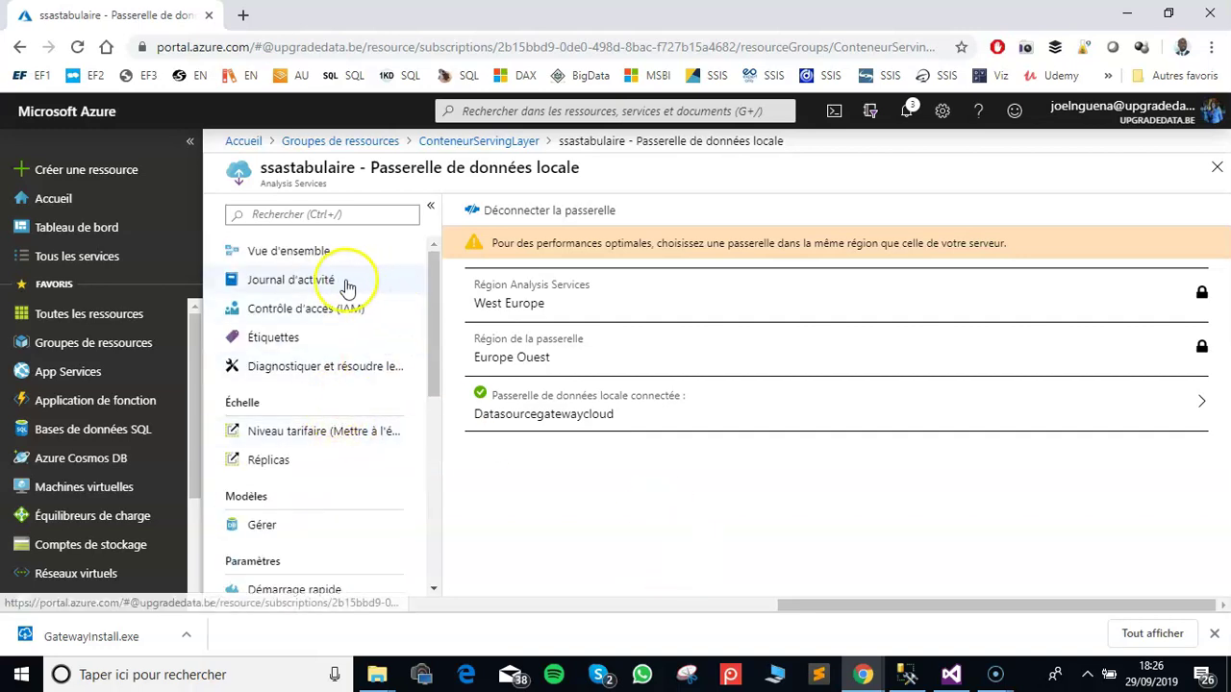